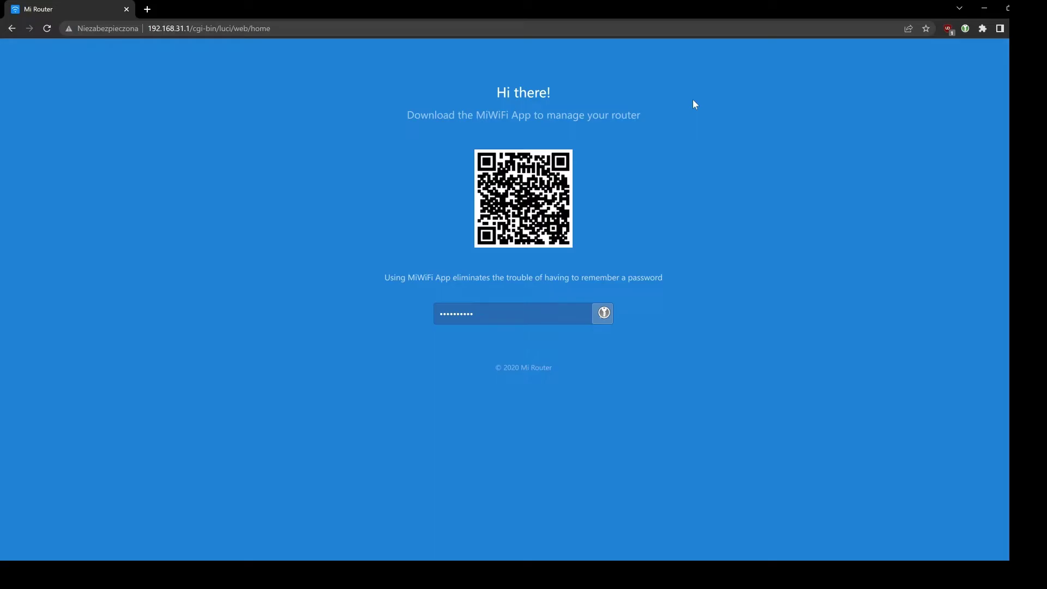
Step: Log in to the router admin with the saved password and update Chrome's stored password
{"action": "left_click", "coordinate": [167, 28]}
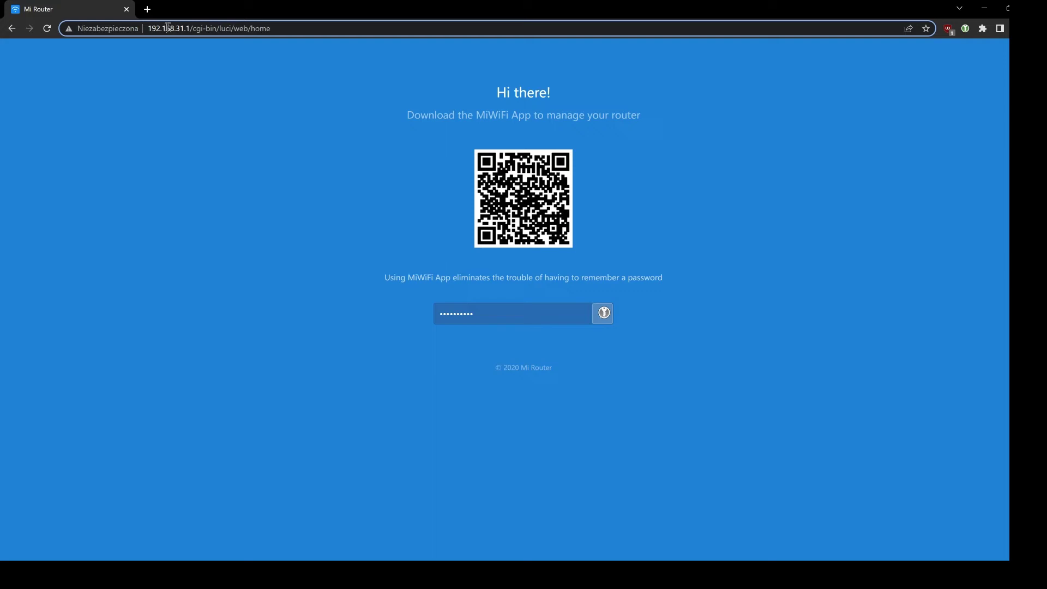
{"action": "left_click", "coordinate": [223, 130]}
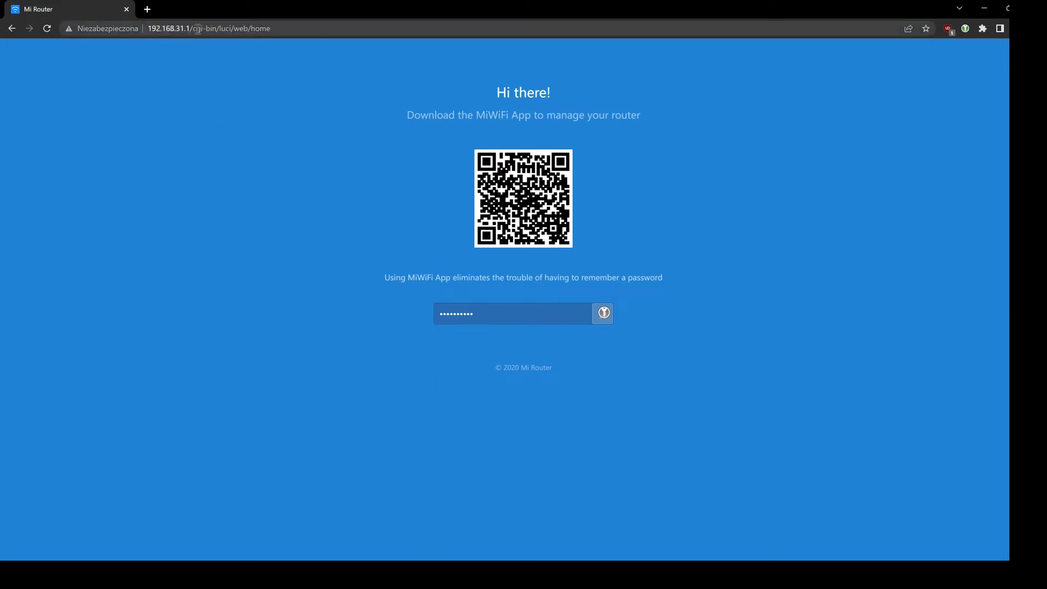
{"action": "left_click", "coordinate": [509, 312]}
{"action": "key", "text": "Return"}
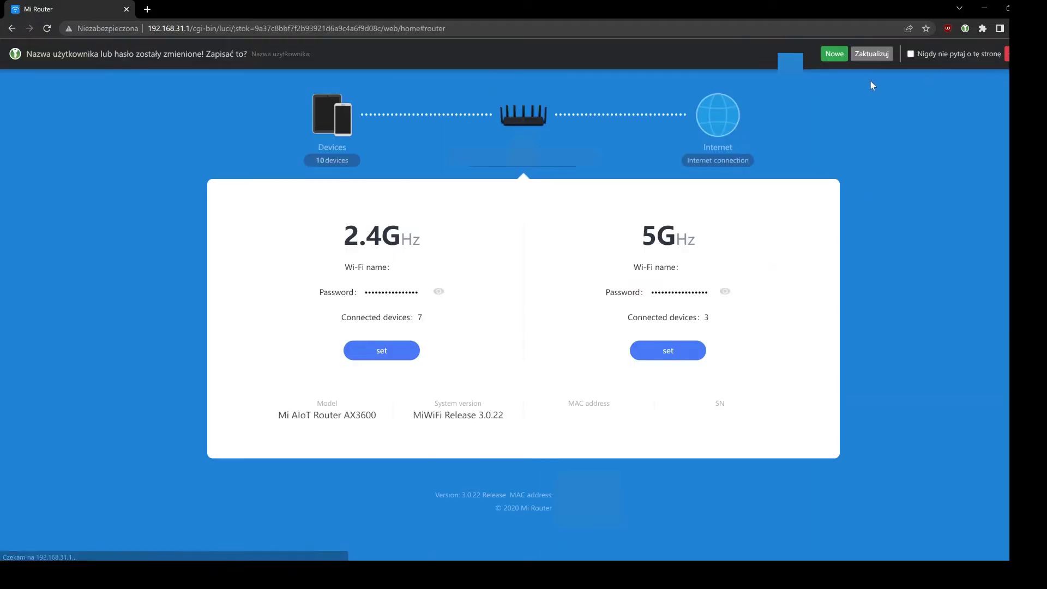
{"action": "left_click", "coordinate": [872, 54]}
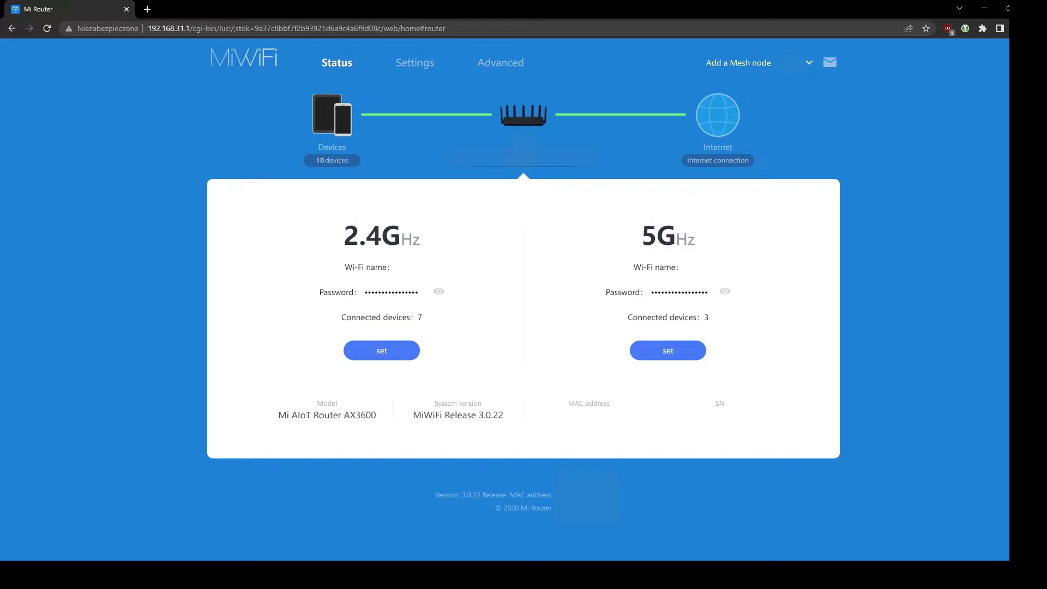
Step: Copy the stok token from the router address bar and paste it after '<STOK>:' in Notepad
{"action": "left_click", "coordinate": [229, 29]}
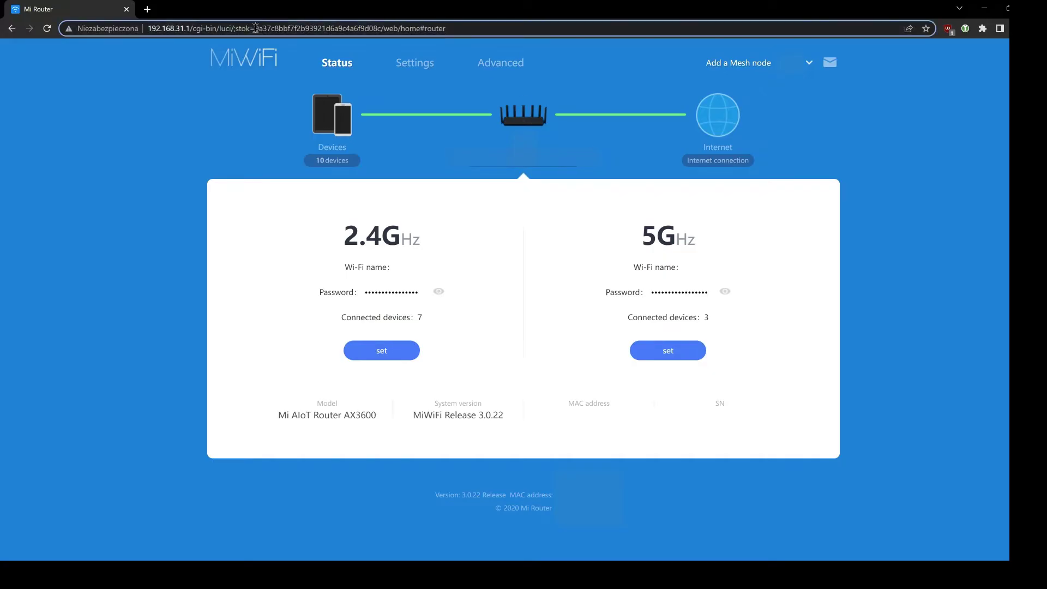
{"action": "double_click", "coordinate": [255, 28]}
{"action": "key", "text": "ctrl+c"}
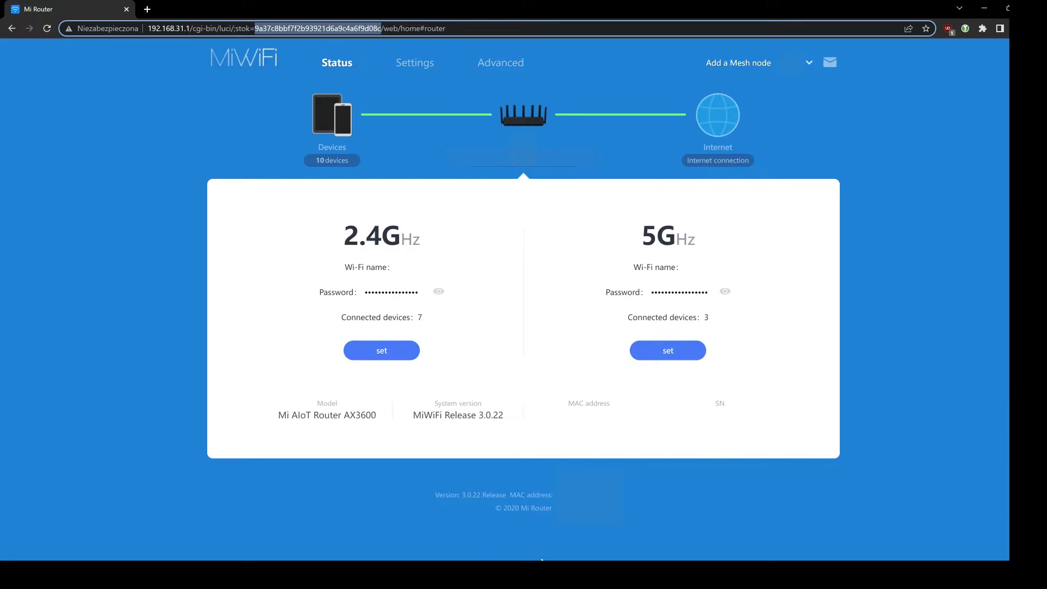
{"action": "mouse_move", "coordinate": [542, 561]}
{"action": "left_click", "coordinate": [728, 515]}
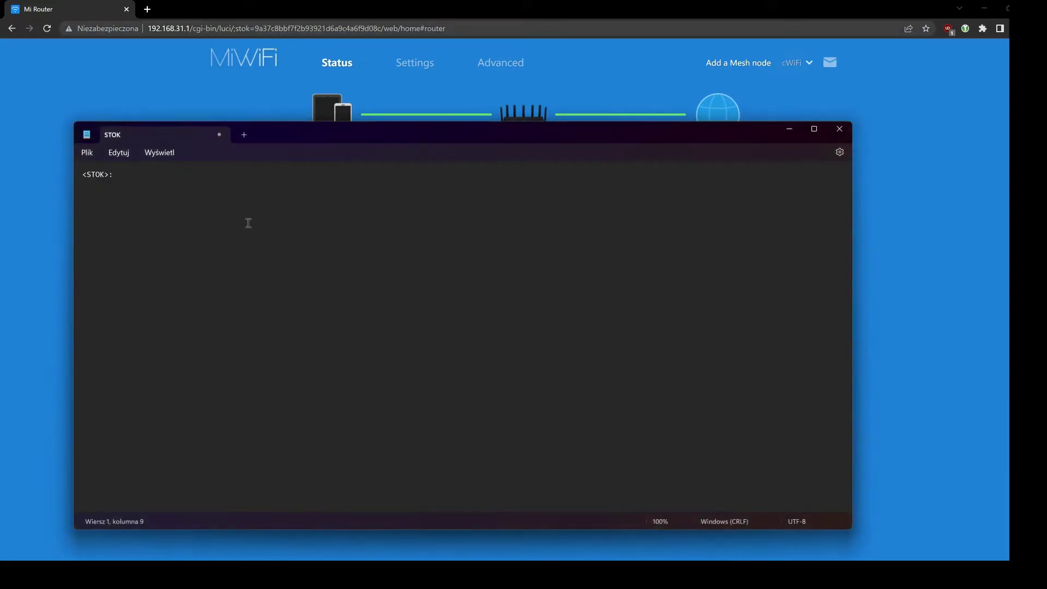
{"action": "key", "text": "ctrl+v"}
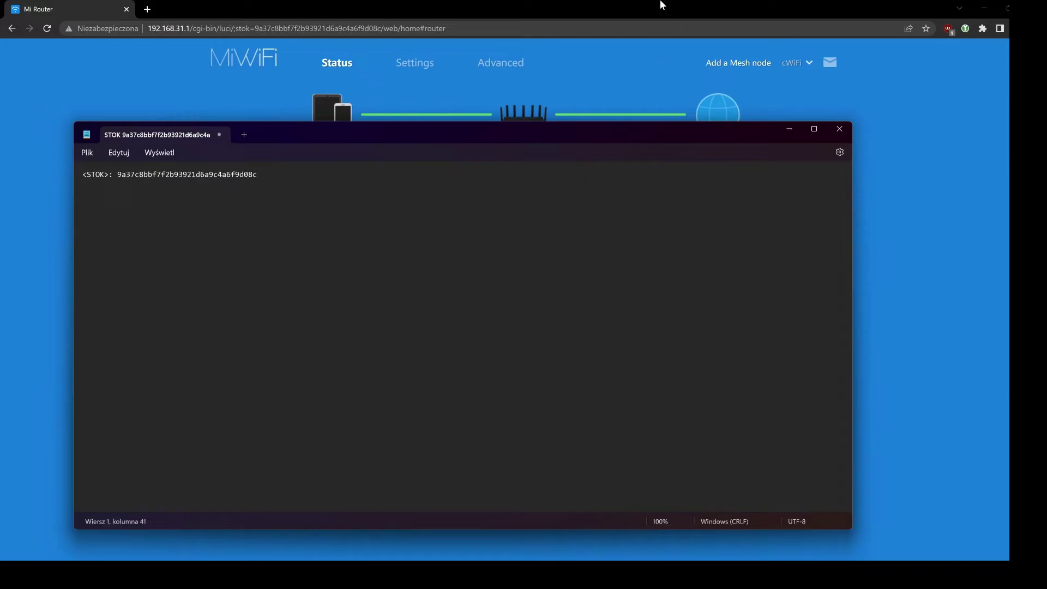
Step: Add the country_code list URL template on a new line in the STOK notes
{"action": "left_click", "coordinate": [661, 6]}
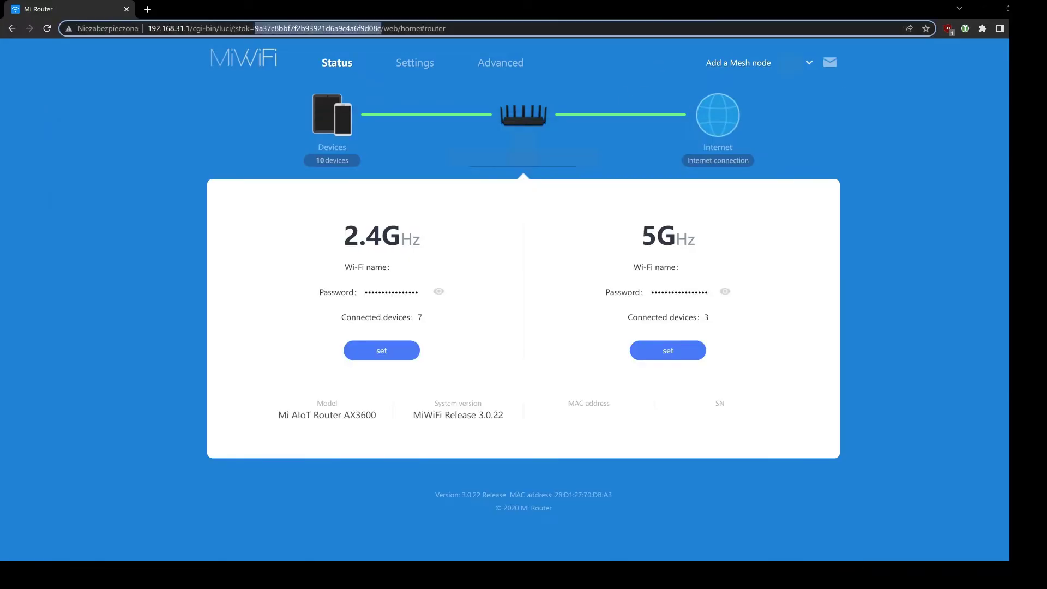
{"action": "key", "text": "Escape"}
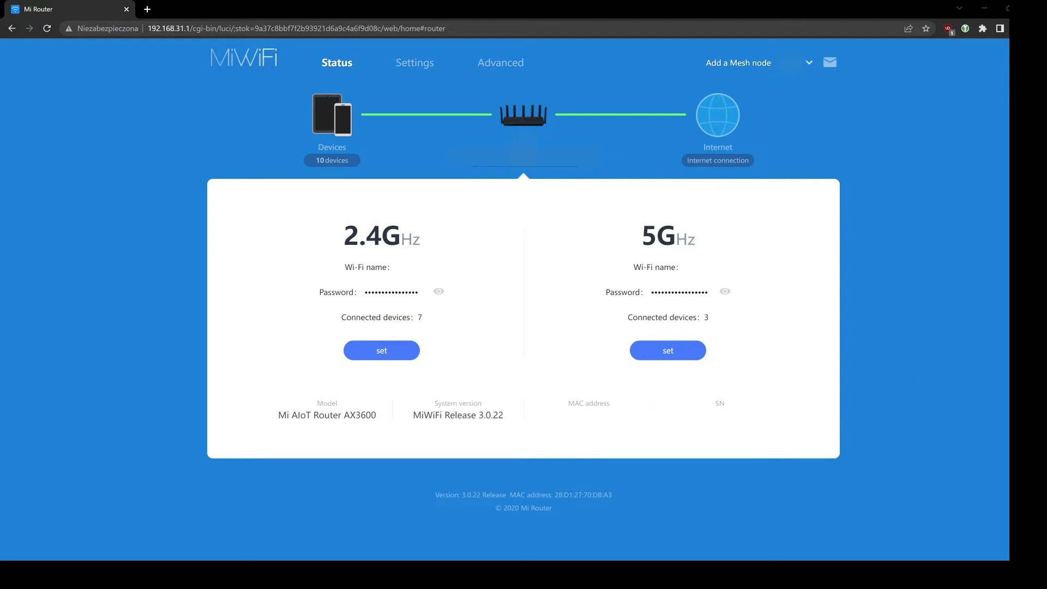
{"action": "key", "text": "alt+Tab"}
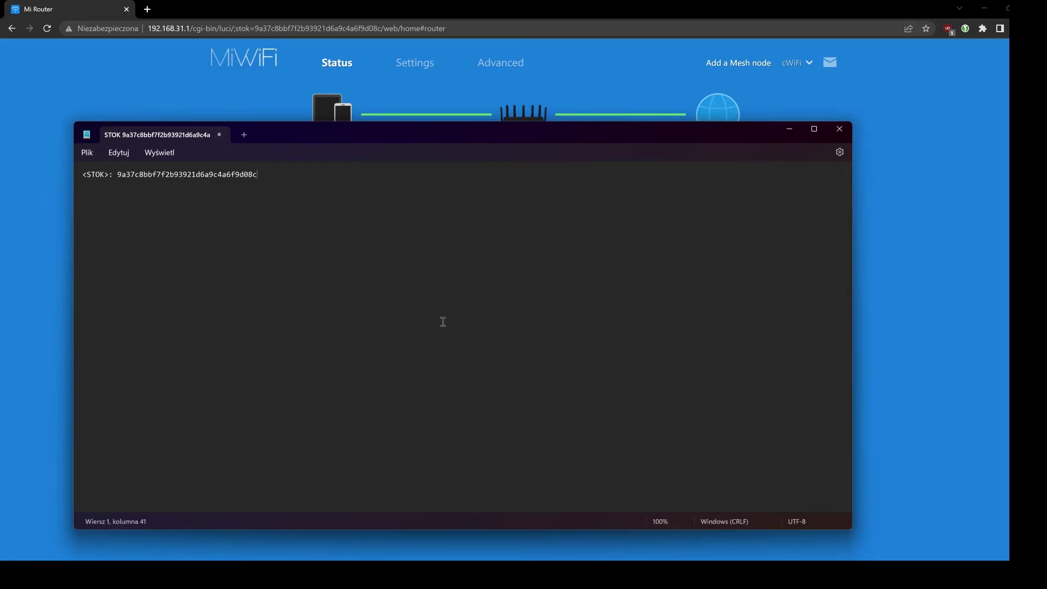
{"action": "key", "text": "Return"}
{"action": "key", "text": "Return"}
{"action": "type", "text": "Get country code list: http://192.168.31.1/cgi-bin/luci/;stok=<STOK>/api/xqsystem/country_code"}
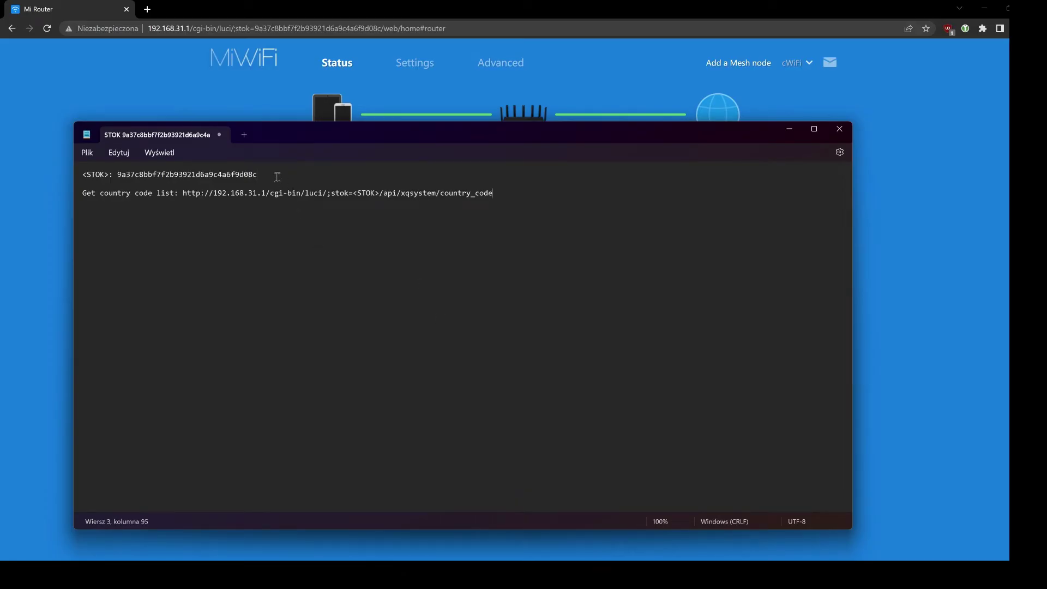
Step: Replace the line-3 <STOK> placeholder with the real token and copy the full URL
{"action": "left_click_drag", "start_coordinate": [277, 177], "coordinate": [118, 174]}
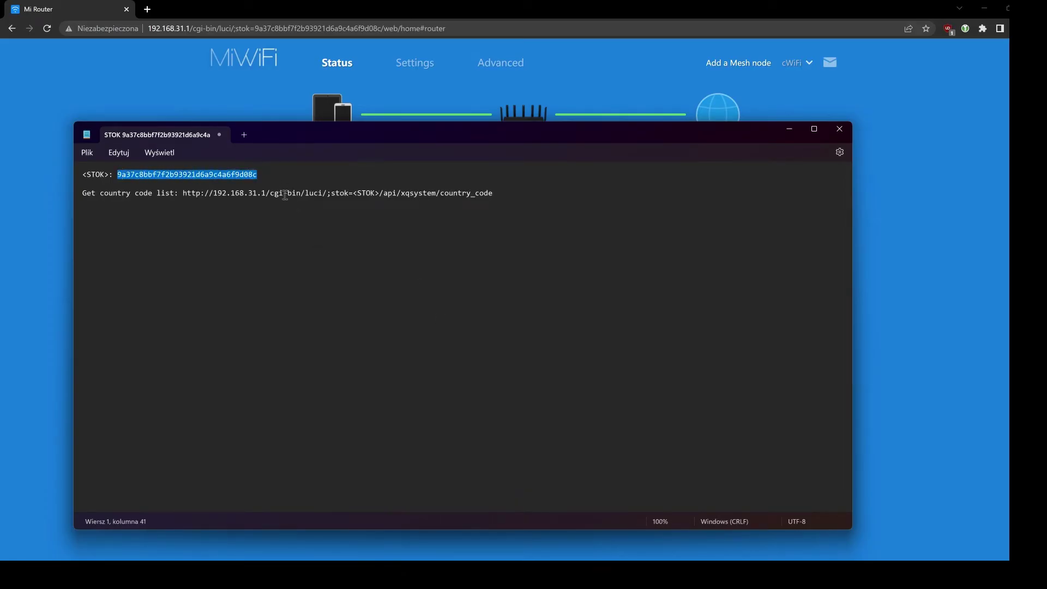
{"action": "left_click", "coordinate": [357, 195]}
{"action": "left_click_drag", "start_coordinate": [354, 196], "coordinate": [378, 194]}
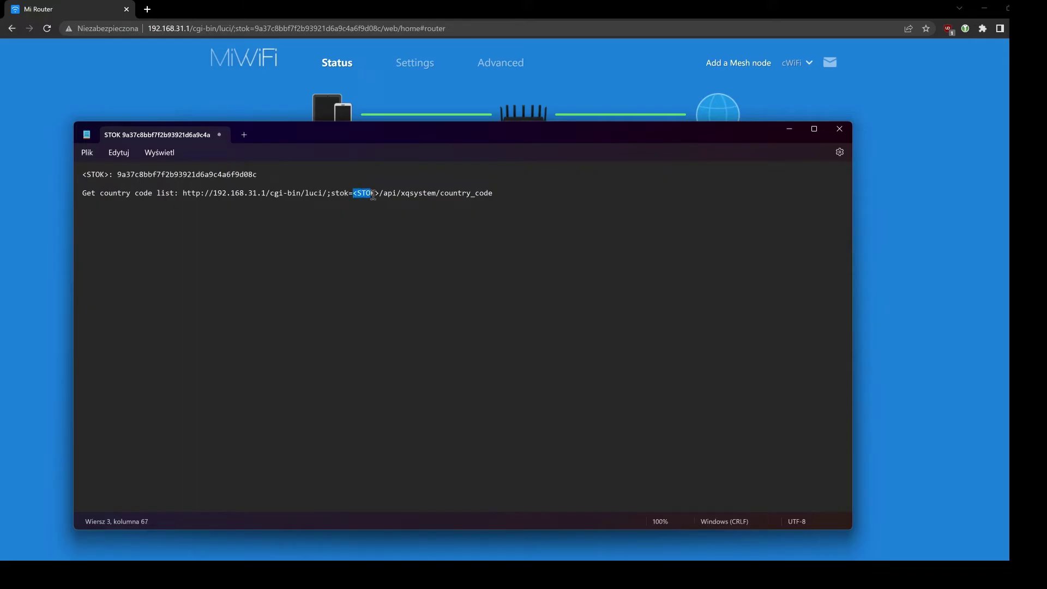
{"action": "key", "text": "ctrl+v"}
{"action": "left_click_drag", "start_coordinate": [627, 200], "coordinate": [182, 196]}
{"action": "key", "text": "ctrl+c"}
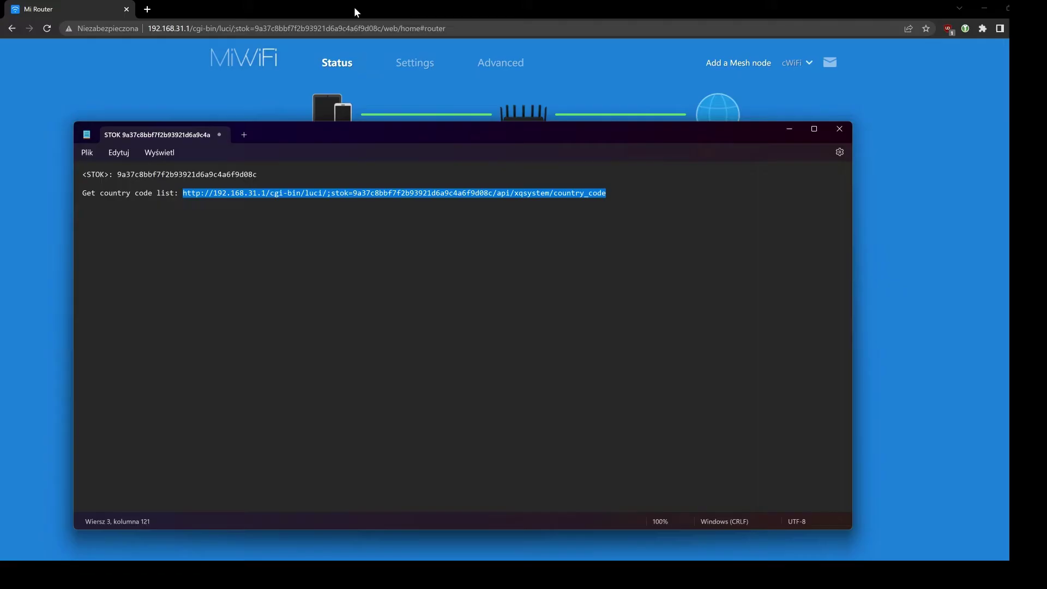
{"action": "double_click", "coordinate": [361, 29]}
{"action": "left_click", "coordinate": [361, 29]}
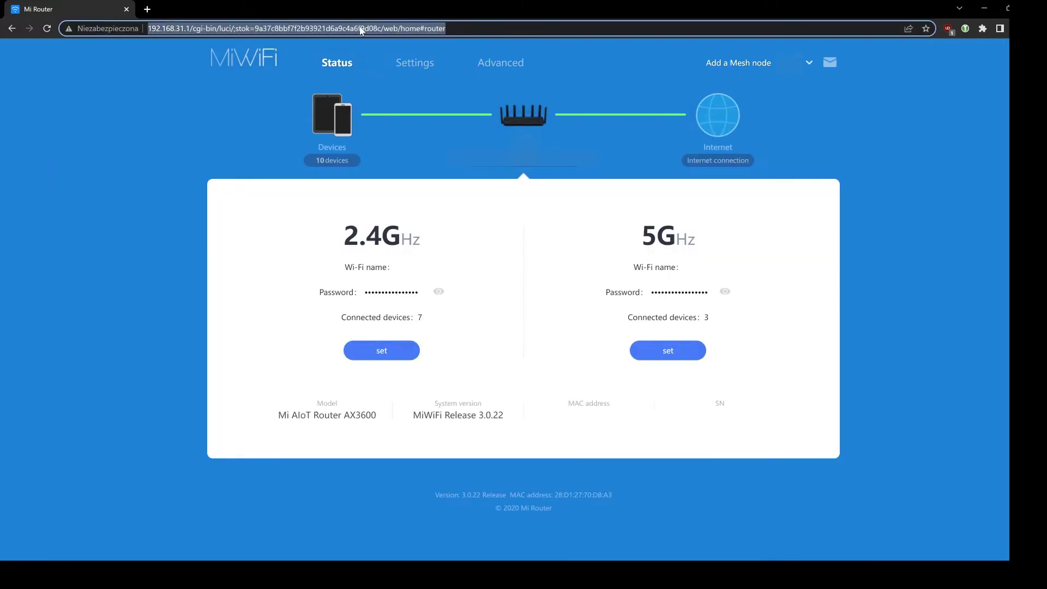
Step: Load the country_code URL and highlight the current region PL and South Korea's KR code
{"action": "key", "text": "ctrl+v"}
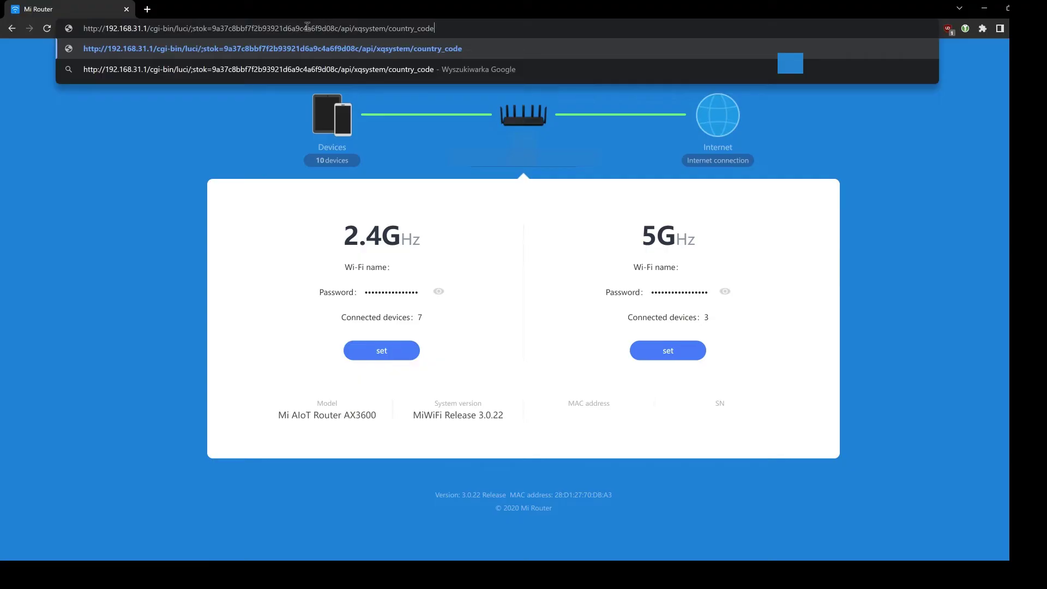
{"action": "key", "text": "Return"}
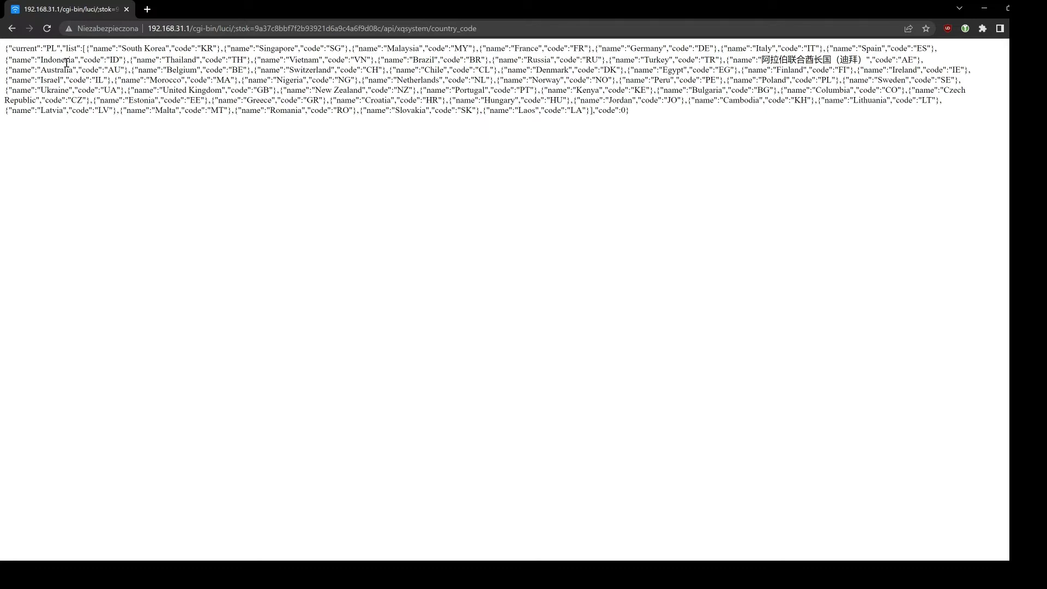
{"action": "left_click_drag", "start_coordinate": [5, 47], "coordinate": [60, 50]}
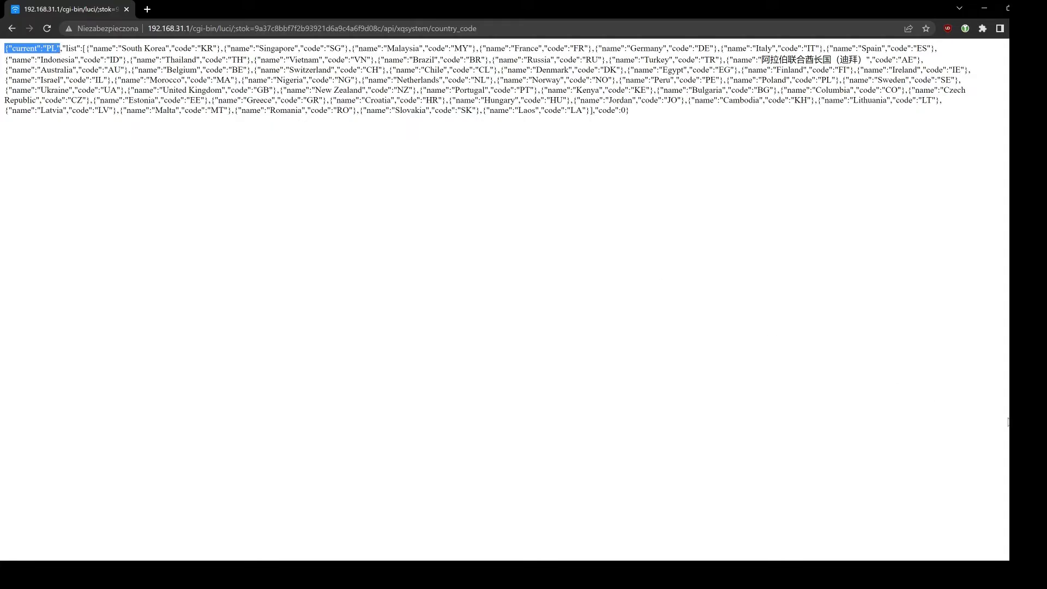
{"action": "left_click", "coordinate": [96, 50]}
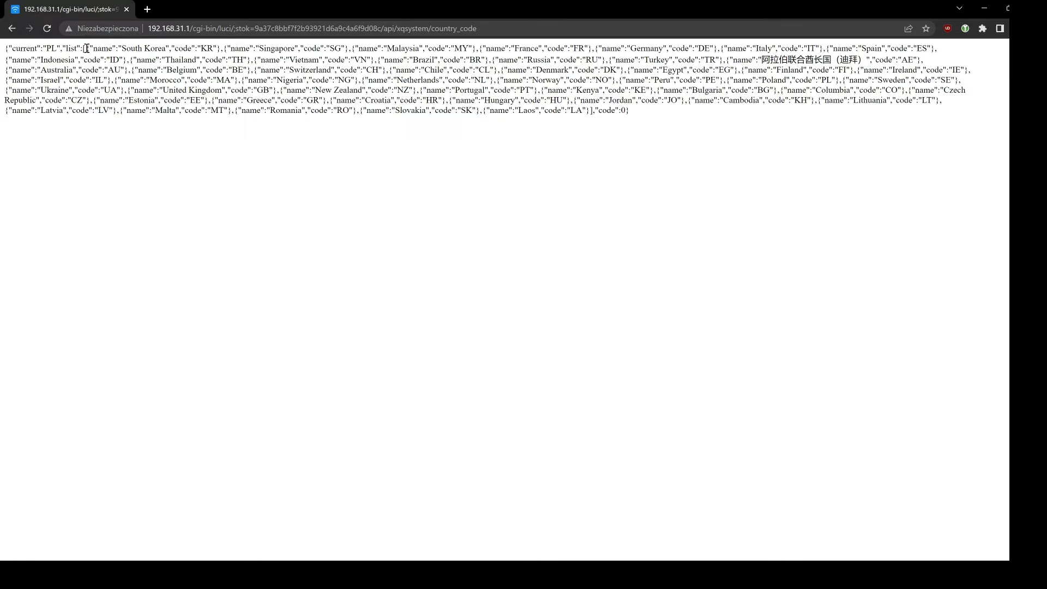
{"action": "left_click_drag", "start_coordinate": [85, 48], "coordinate": [214, 51]}
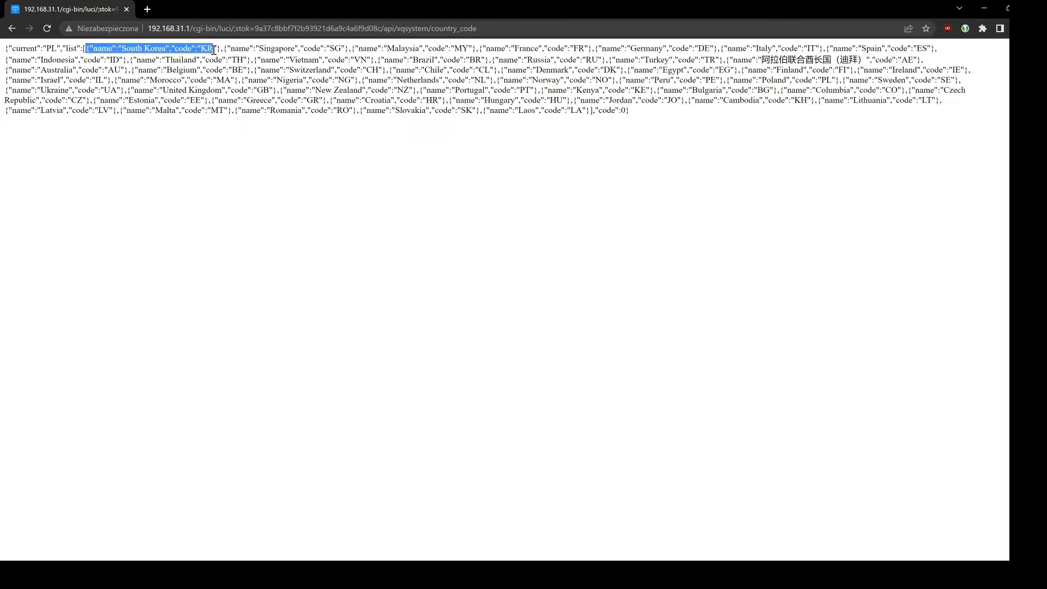
{"action": "left_click", "coordinate": [198, 49]}
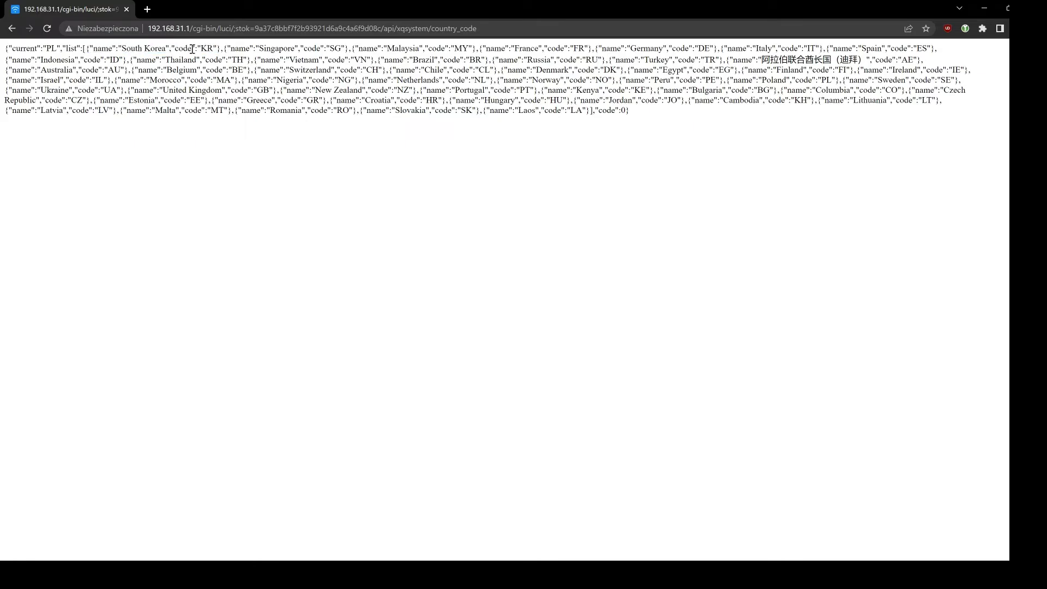
{"action": "left_click_drag", "start_coordinate": [201, 49], "coordinate": [215, 49]}
Step: Add the set_country_code URL line and replace its <STOK> placeholder with the session token
{"action": "key", "text": "alt+Tab"}
{"action": "left_click", "coordinate": [729, 516]}
{"action": "left_click", "coordinate": [489, 193]}
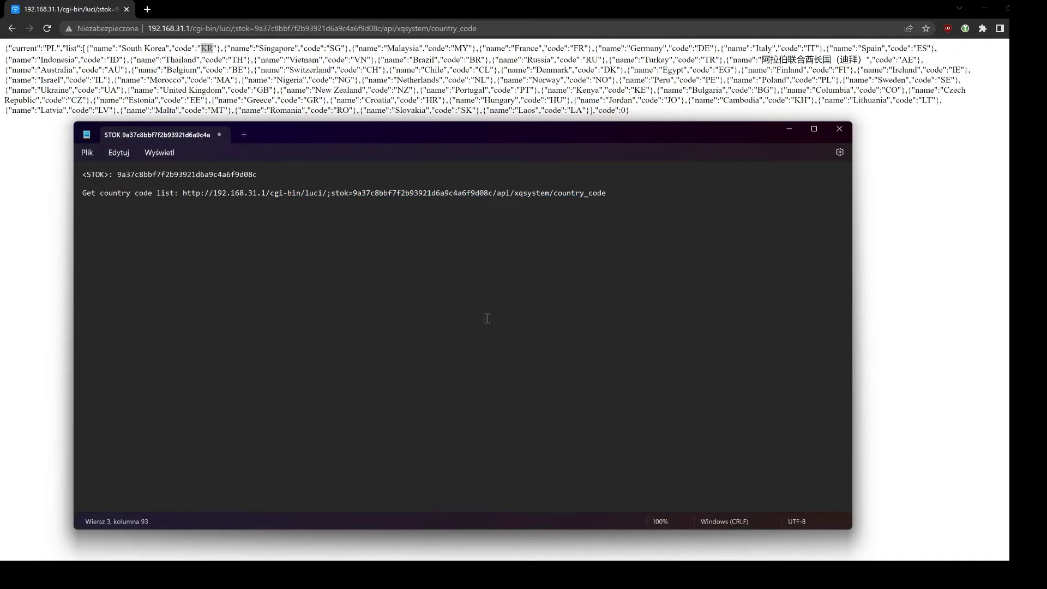
{"action": "type", "text": "Set country code(#1 method):  http://192.168.31.1/cgi-bin/luci/;stok=<STOK>/api/xqsystem/set_country_code?country="}
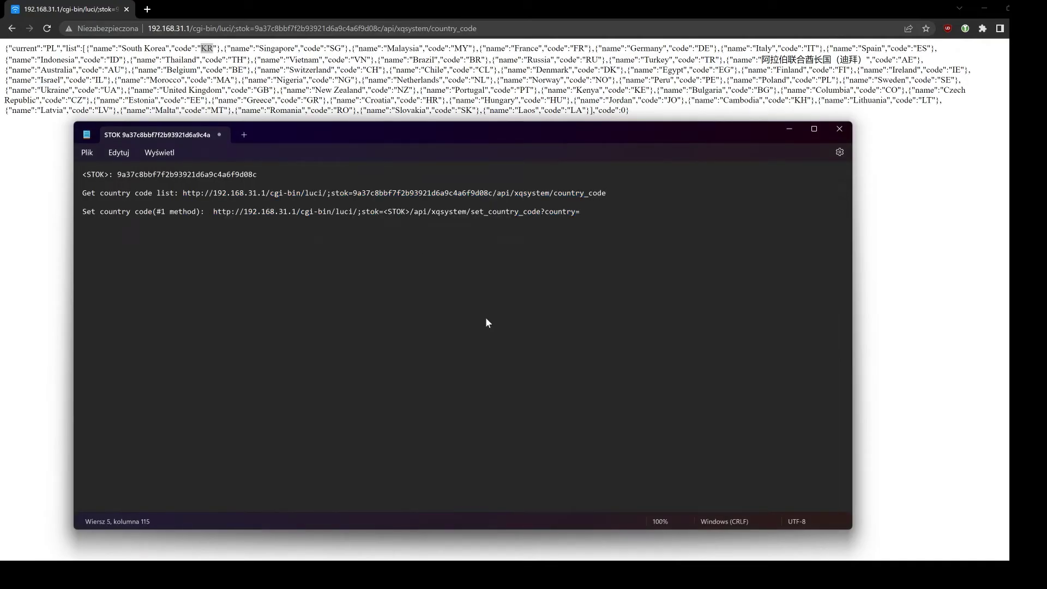
{"action": "left_click_drag", "start_coordinate": [279, 175], "coordinate": [117, 176]}
{"action": "key", "text": "ctrl+c"}
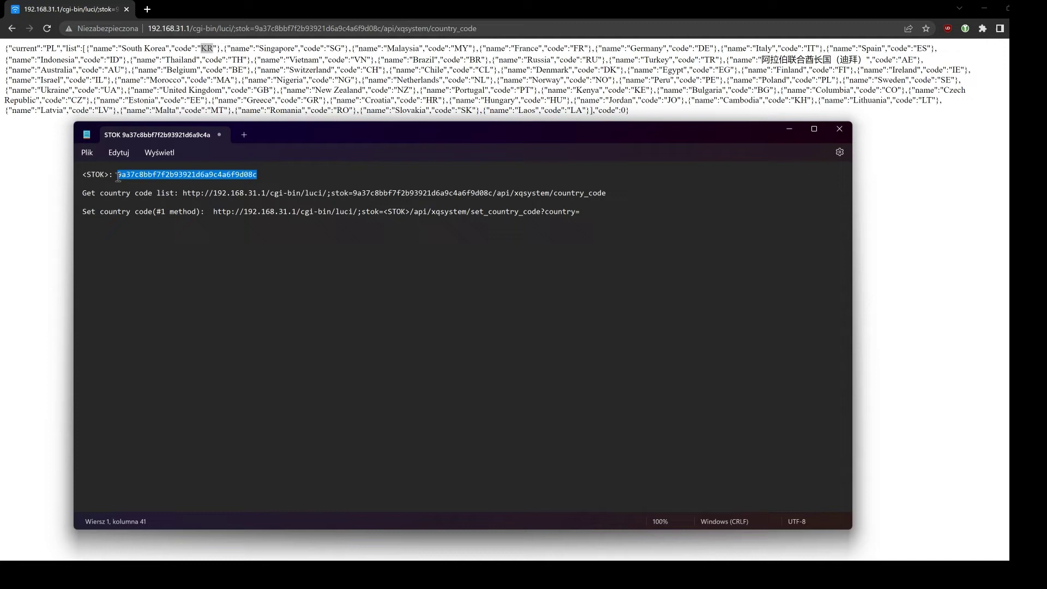
{"action": "left_click", "coordinate": [386, 211]}
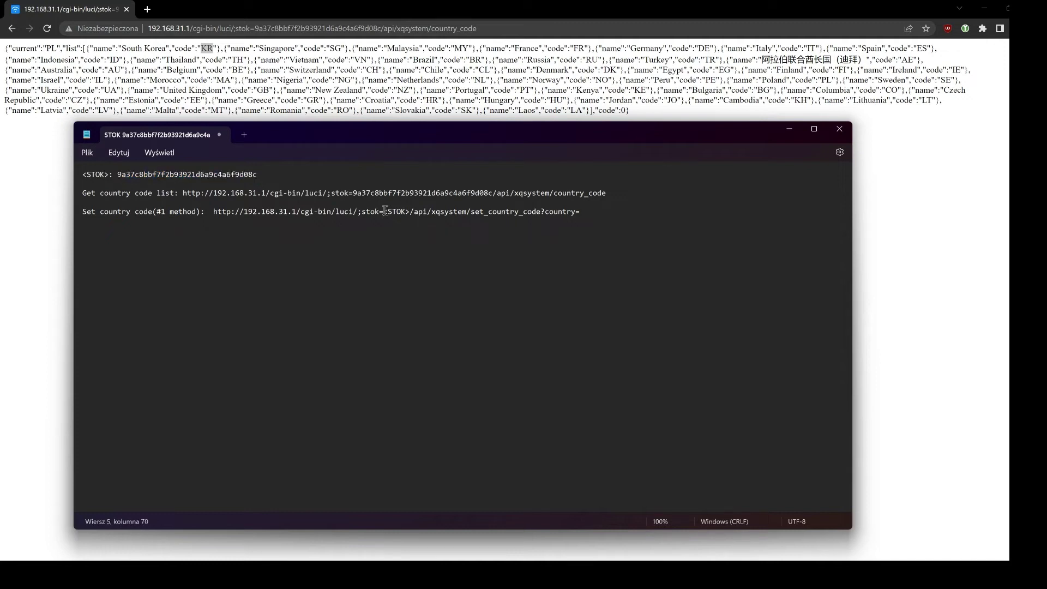
{"action": "left_click_drag", "start_coordinate": [384, 211], "coordinate": [409, 216]}
{"action": "key", "text": "ctrl+v"}
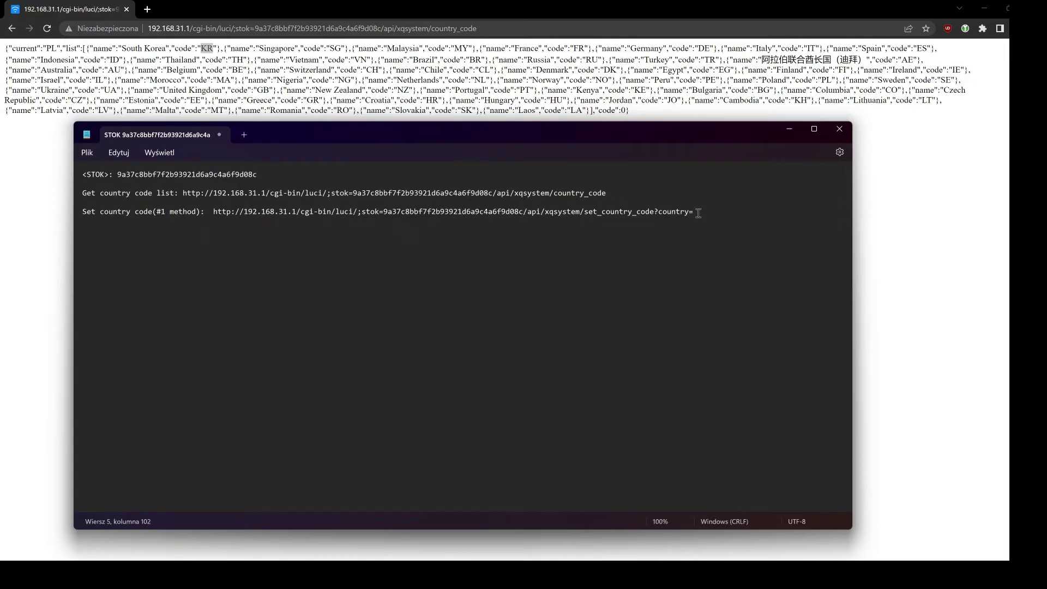
Step: Check the KR, CH and CL codes in the router's country code list
{"action": "left_click", "coordinate": [206, 49]}
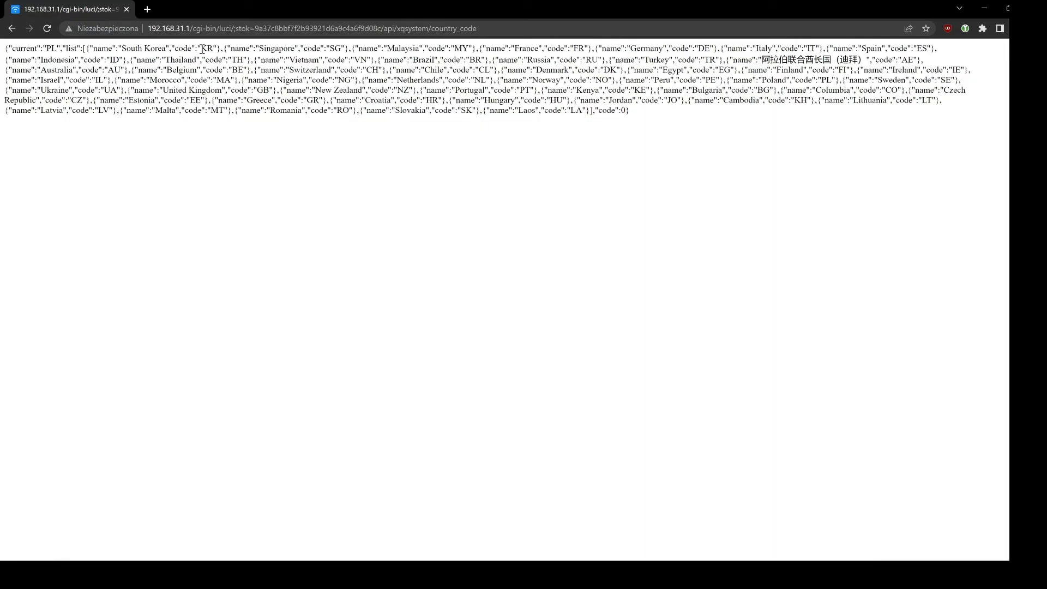
{"action": "left_click_drag", "start_coordinate": [202, 47], "coordinate": [214, 51]}
{"action": "left_click", "coordinate": [377, 79]}
{"action": "left_click_drag", "start_coordinate": [365, 69], "coordinate": [380, 70]}
{"action": "left_click_drag", "start_coordinate": [479, 70], "coordinate": [492, 70]}
Step: Set country=KR in the Notepad URL and copy the complete address
{"action": "left_click", "coordinate": [709, 557]}
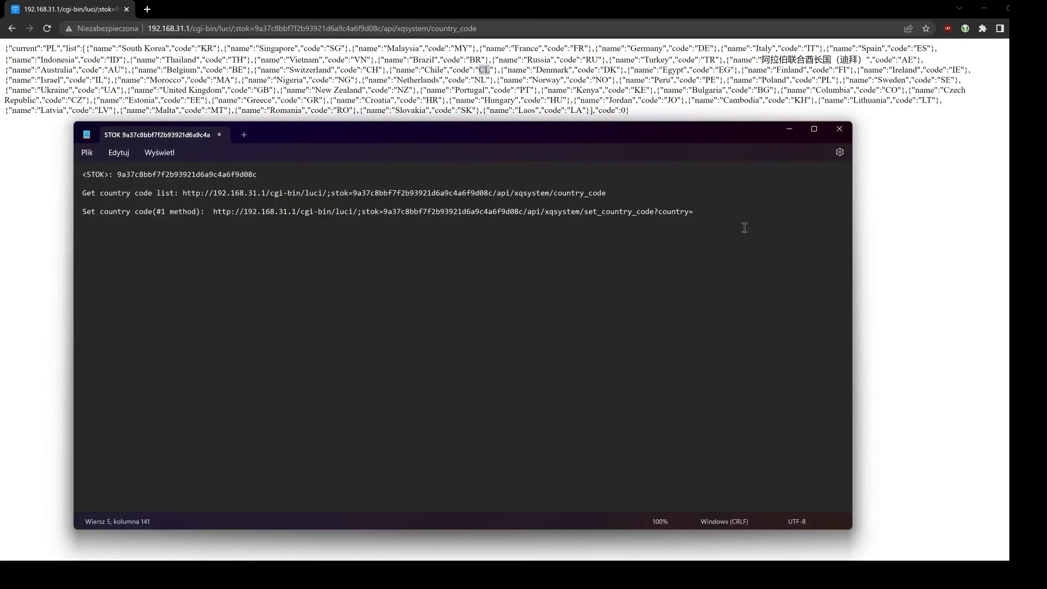
{"action": "left_click", "coordinate": [705, 209]}
{"action": "type", "text": "KR"}
{"action": "left_click_drag", "start_coordinate": [705, 212], "coordinate": [211, 212]}
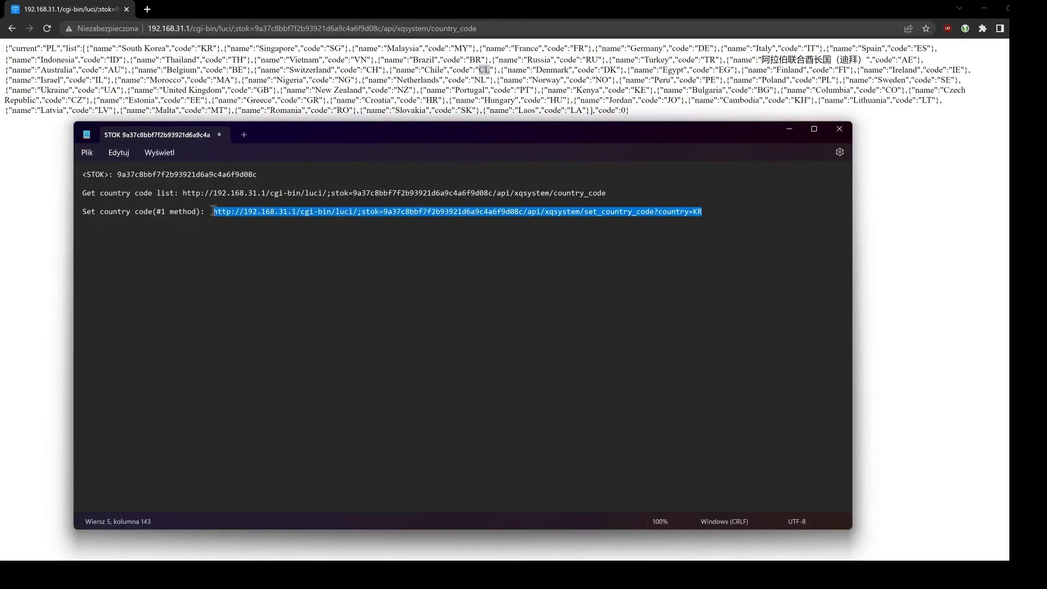
{"action": "left_click", "coordinate": [343, 7]}
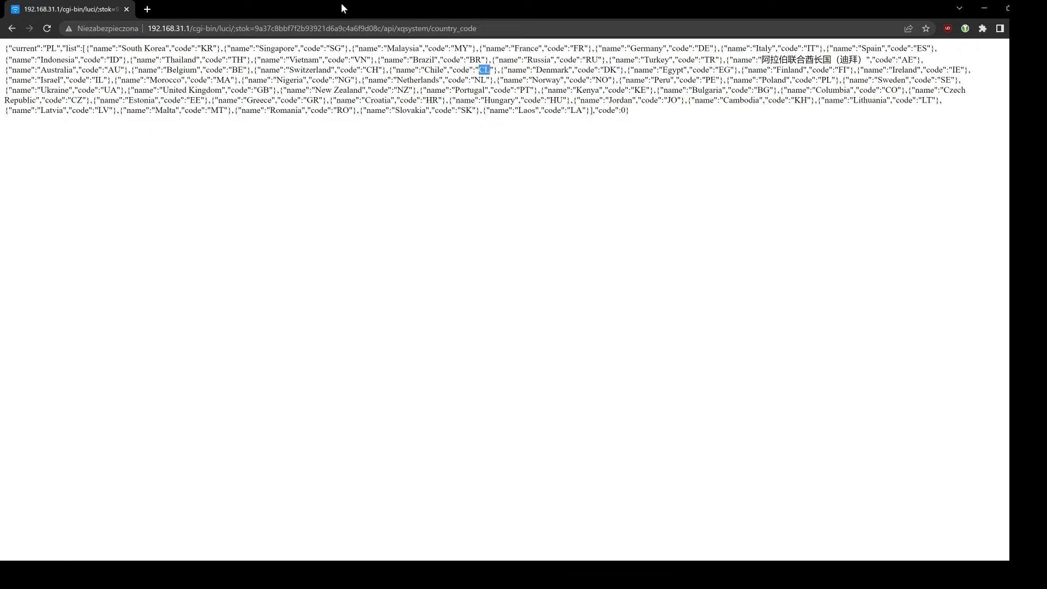
Step: Load the set_country_code KR URL in a new tab, getting error code 1606
{"action": "left_click", "coordinate": [146, 10]}
{"action": "key", "text": "ctrl+v"}
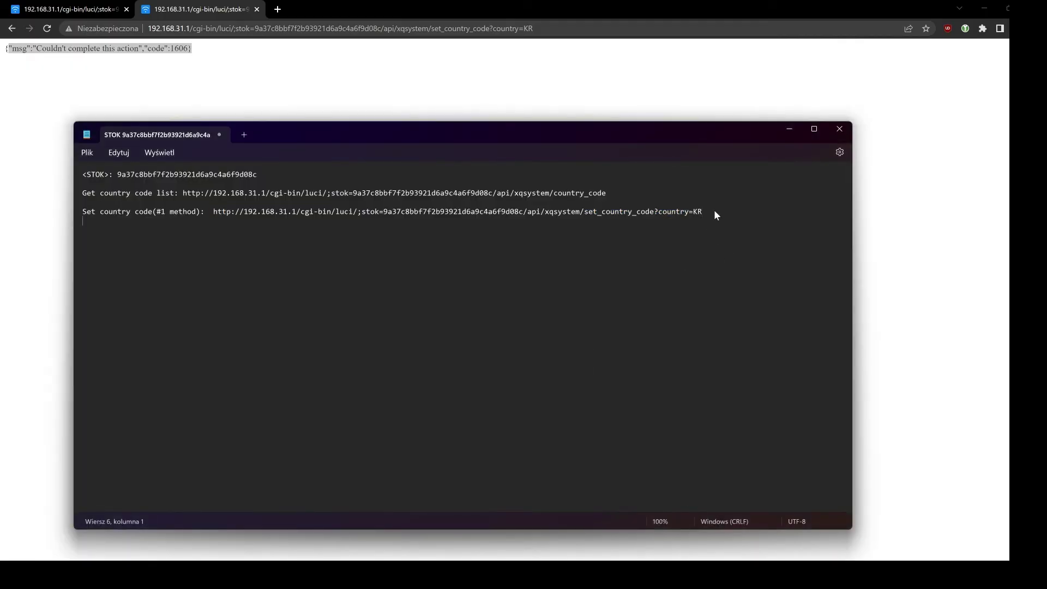
Step: Append the set_location URL line, swap in the STOK token, and select the URL
{"action": "key", "text": "Return"}
{"action": "type", "text": "Set country code(#2 method): http://192.168.31.1/cgi-bin/luci/;stok=<STOK>/api/xqsystem/set_location?location=PL"}
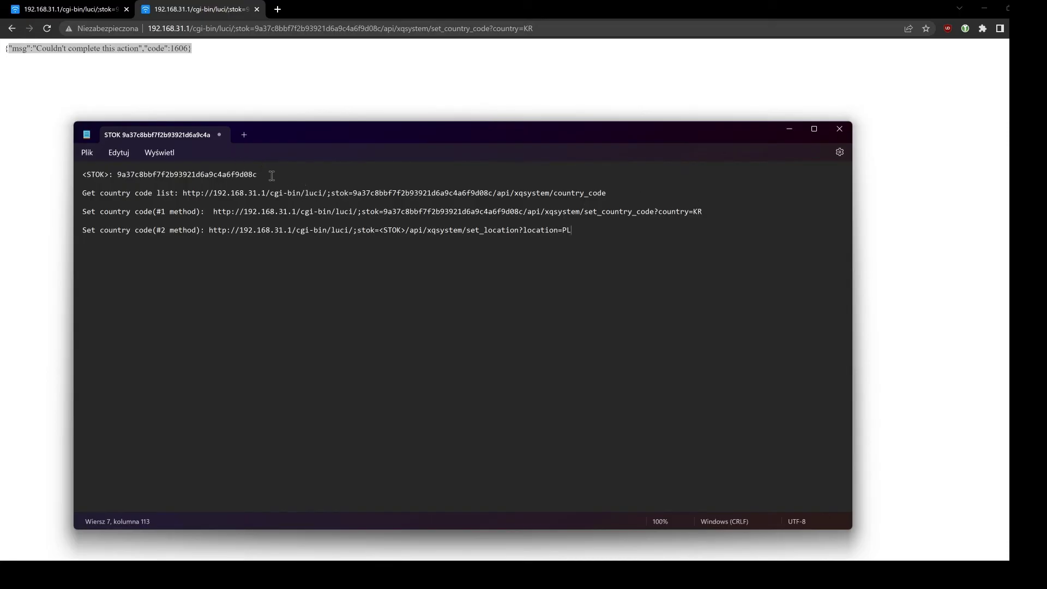
{"action": "left_click_drag", "start_coordinate": [258, 174], "coordinate": [118, 175]}
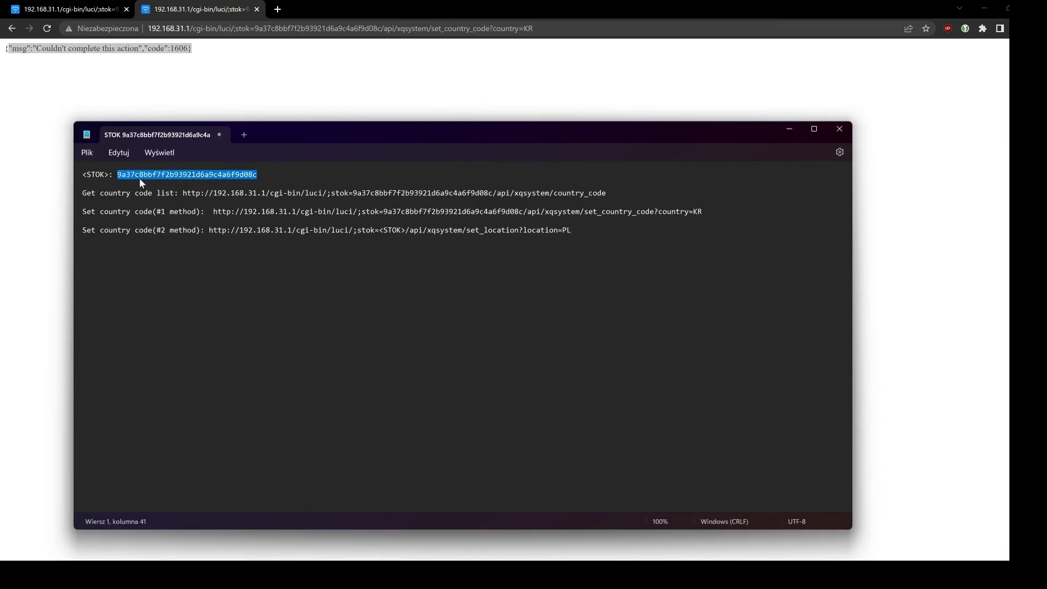
{"action": "left_click_drag", "start_coordinate": [380, 230], "coordinate": [407, 230]}
{"action": "key", "text": "ctrl+v"}
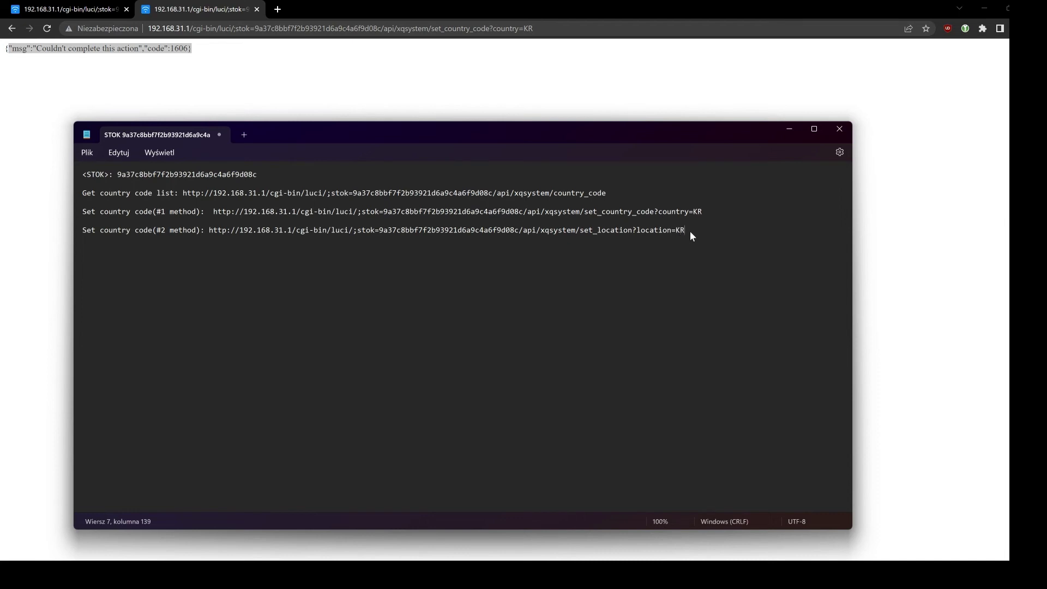
{"action": "left_click_drag", "start_coordinate": [730, 230], "coordinate": [210, 230]}
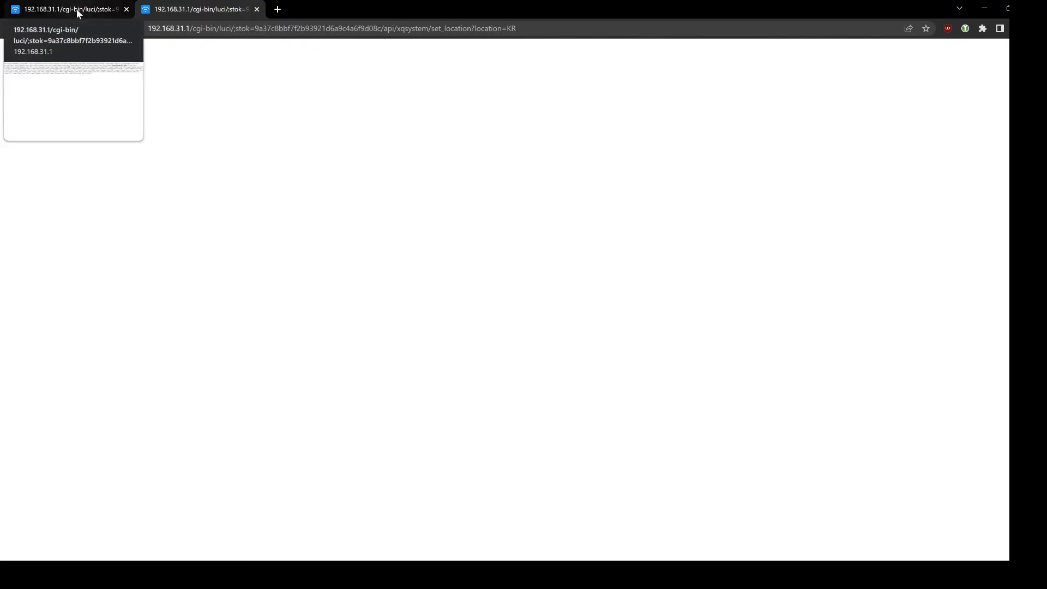
Step: Reload the country_code tab and confirm the current region reads KR
{"action": "left_click", "coordinate": [76, 8]}
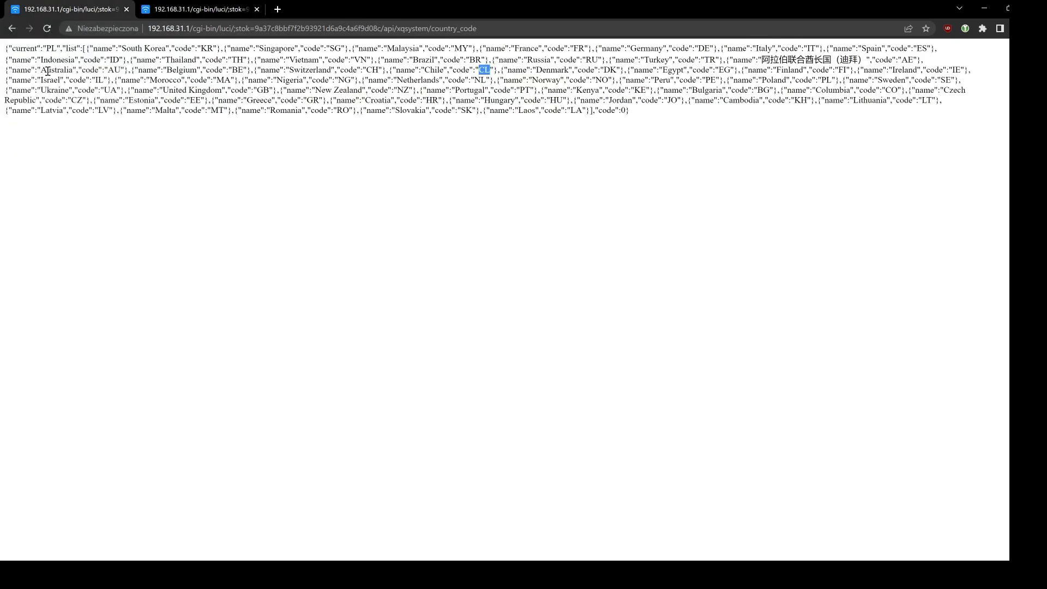
{"action": "left_click_drag", "start_coordinate": [5, 48], "coordinate": [57, 48]}
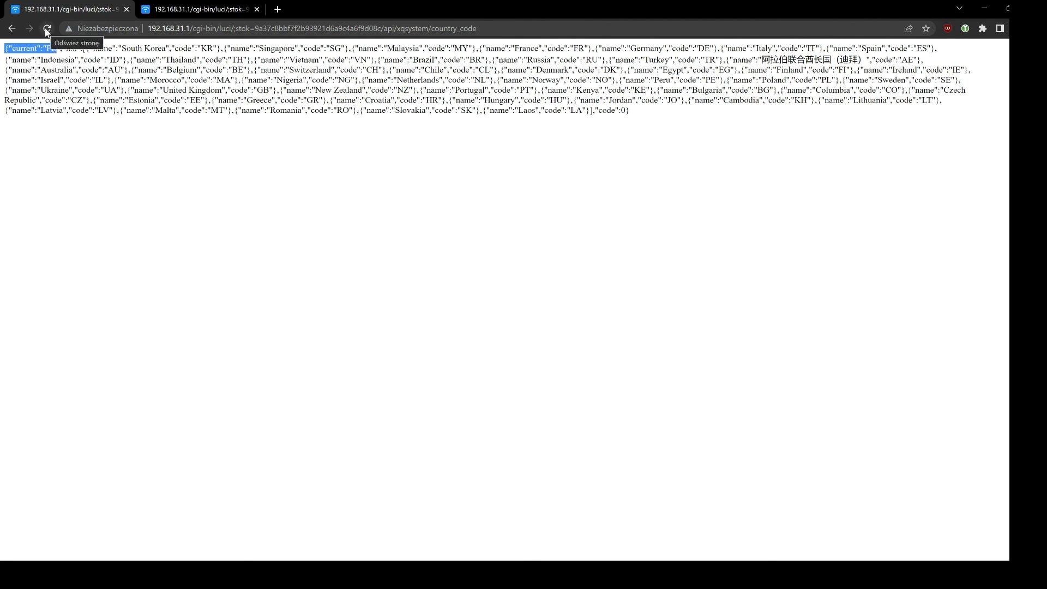
{"action": "left_click", "coordinate": [47, 30]}
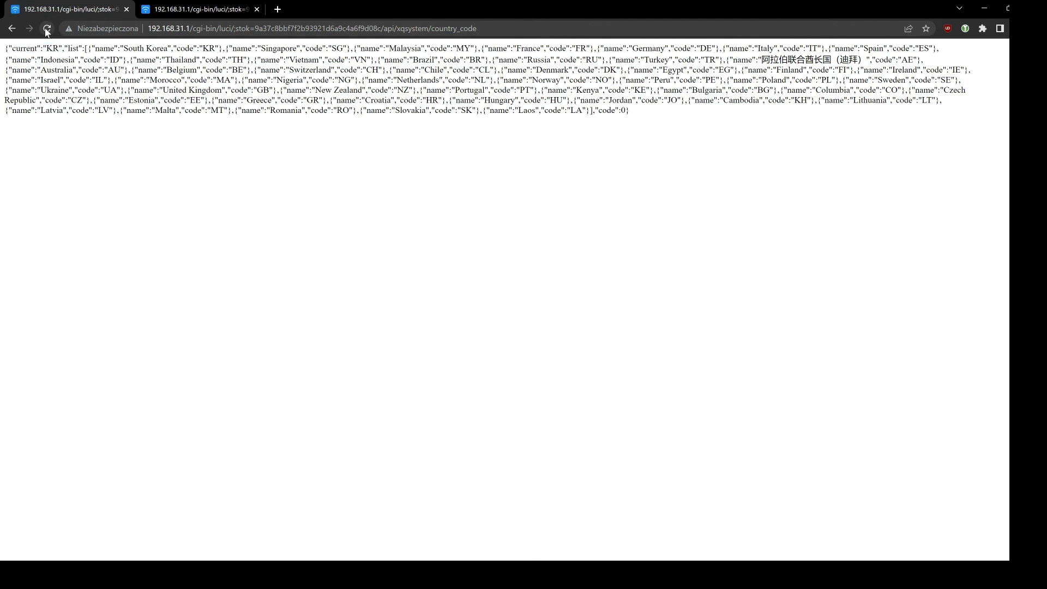
{"action": "left_click_drag", "start_coordinate": [8, 48], "coordinate": [61, 50]}
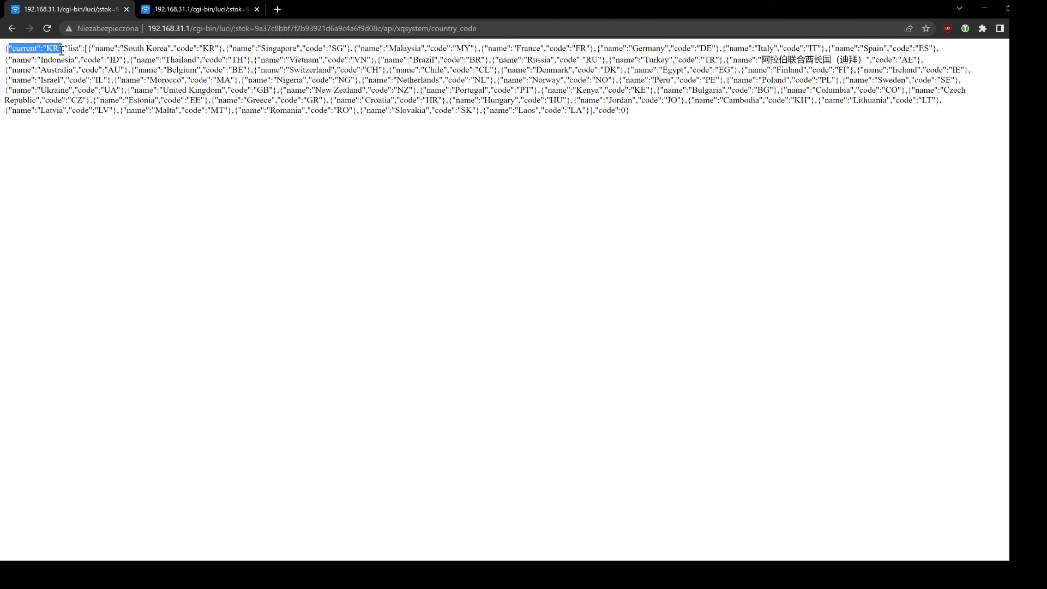